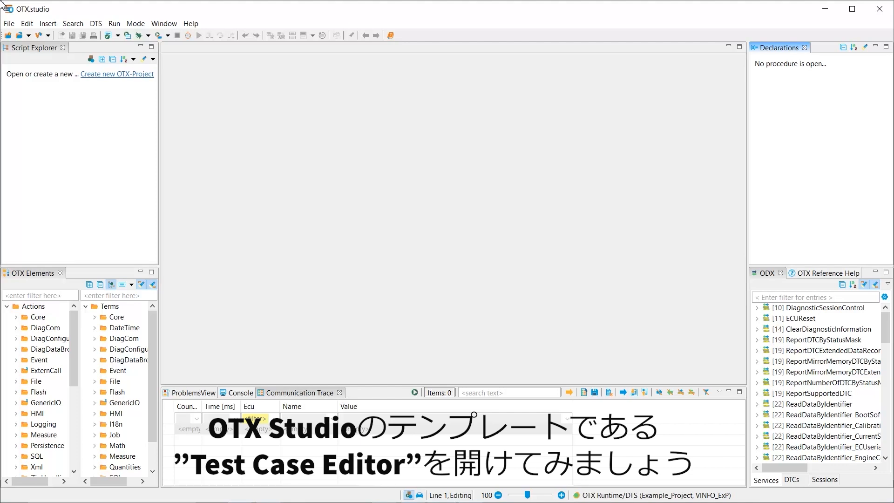
- Start a new OTX project based on the Tester project type
{"action": "left_click", "coordinate": [7, 26]}
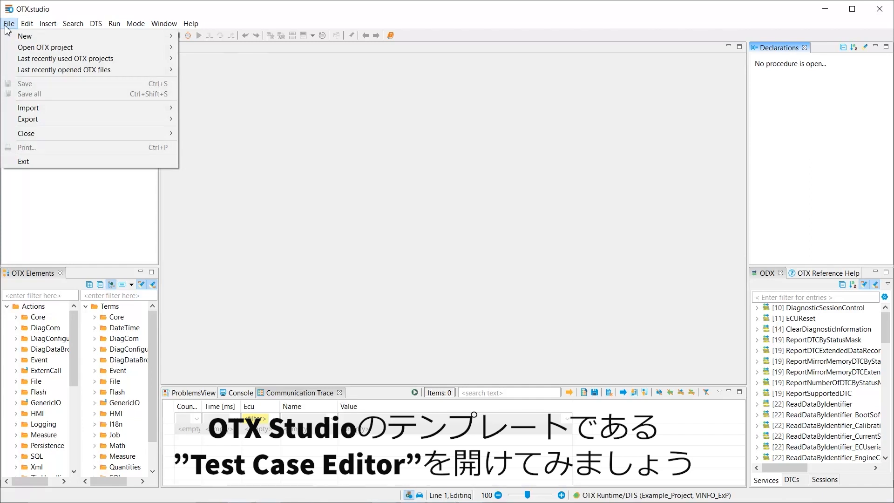
{"action": "mouse_move", "coordinate": [48, 38]}
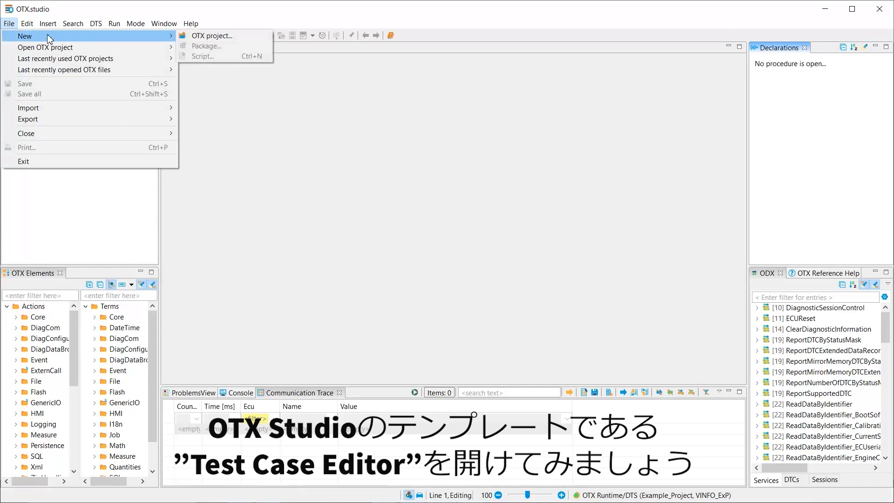
{"action": "left_click", "coordinate": [241, 37]}
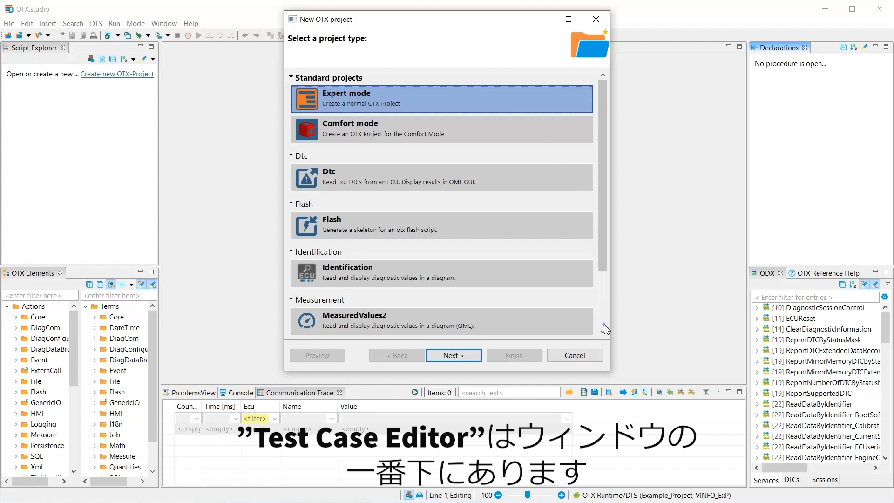
{"action": "scroll", "coordinate": [606, 330], "scroll_direction": "down", "scroll_amount": 3}
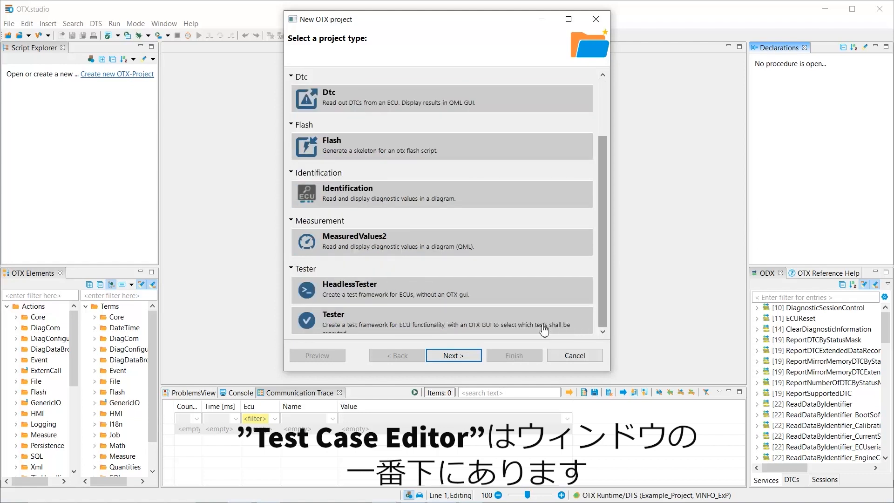
{"action": "left_click", "coordinate": [448, 324]}
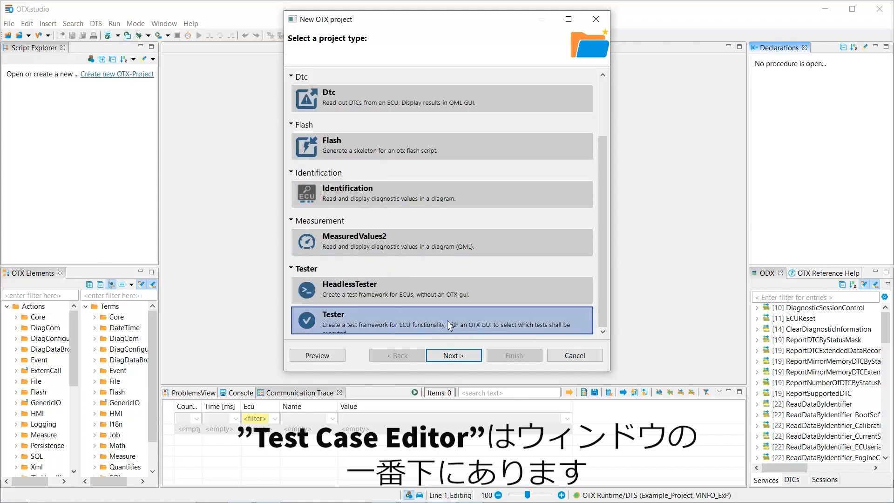
{"action": "left_click", "coordinate": [455, 355]}
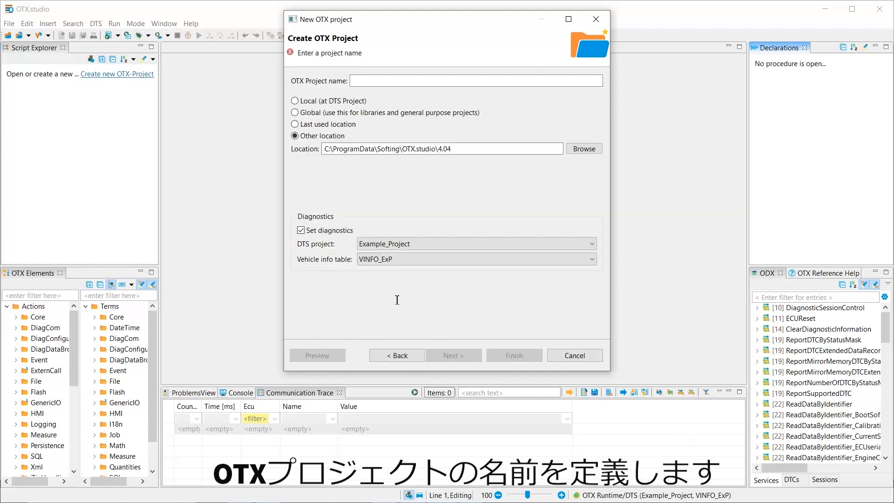
- Name the OTX project TestCaseEditor_Demo and create it with the preset location and diagnostics settings
{"action": "left_click", "coordinate": [370, 81]}
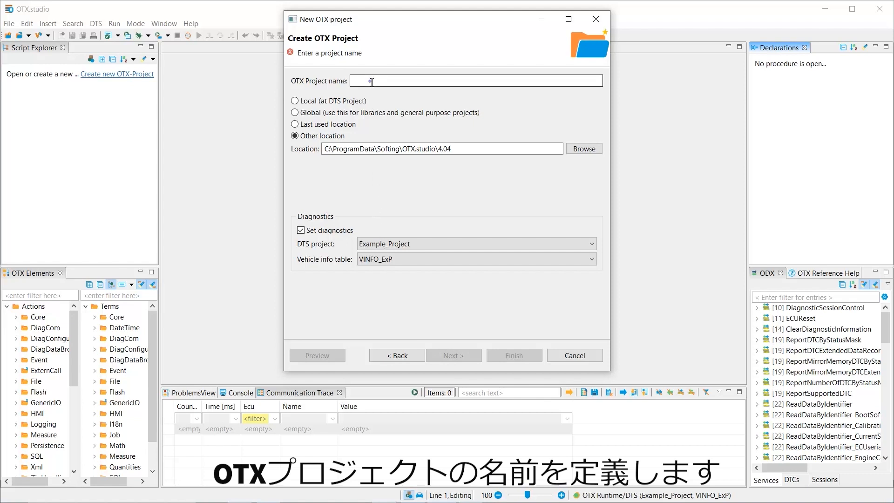
{"action": "type", "text": "TestCaseEditor_Demo"}
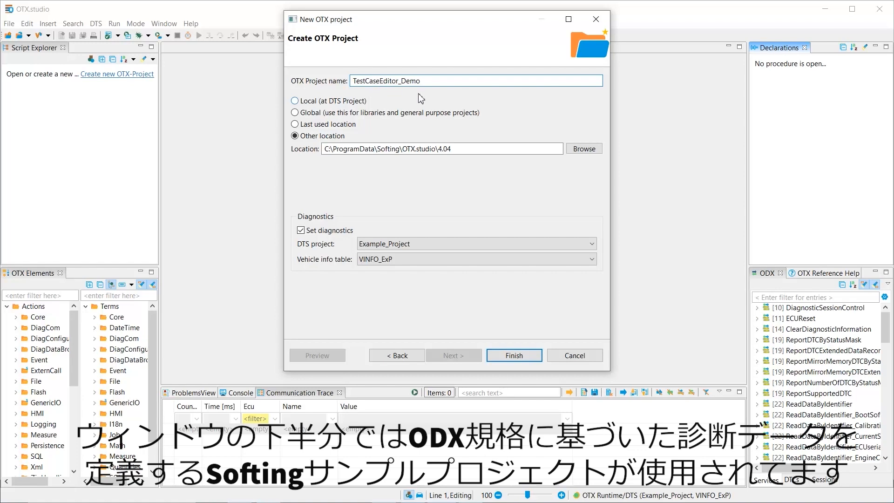
{"action": "left_click", "coordinate": [499, 356]}
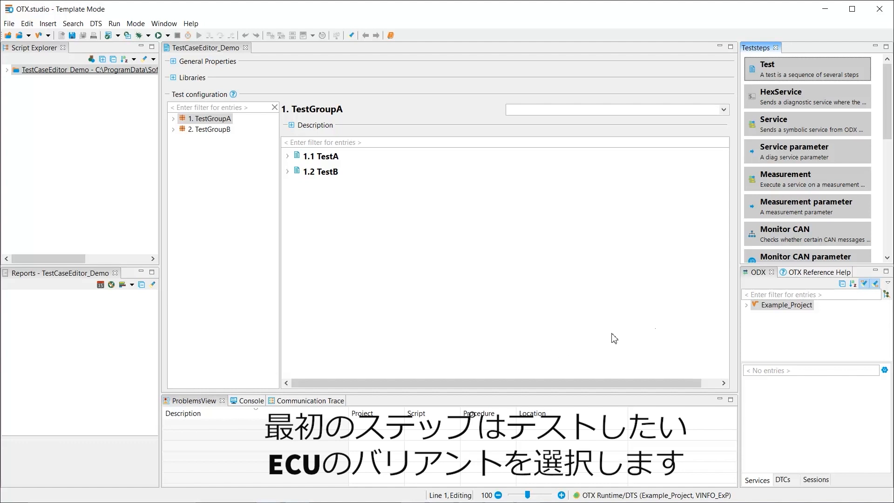
- Assign the ECU variant EV_EngineControlModule_001 under LL_ECM_UDS to TestGroupA
{"action": "left_click", "coordinate": [723, 110]}
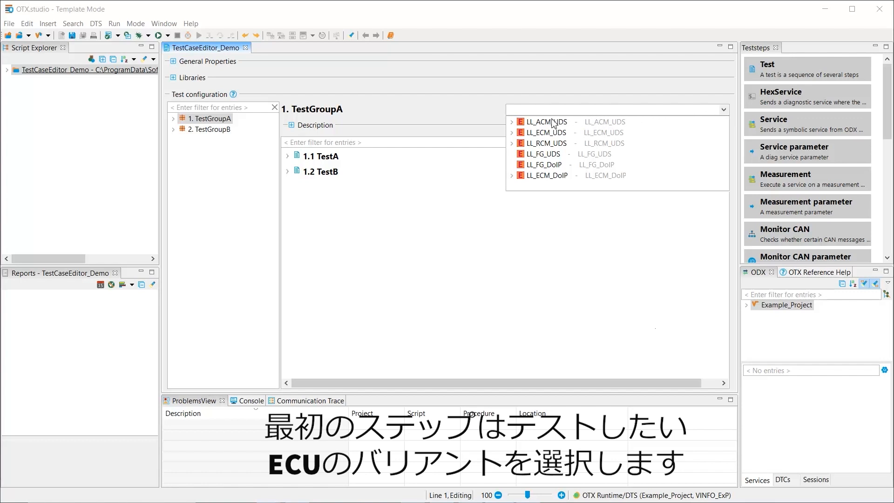
{"action": "left_click", "coordinate": [512, 133]}
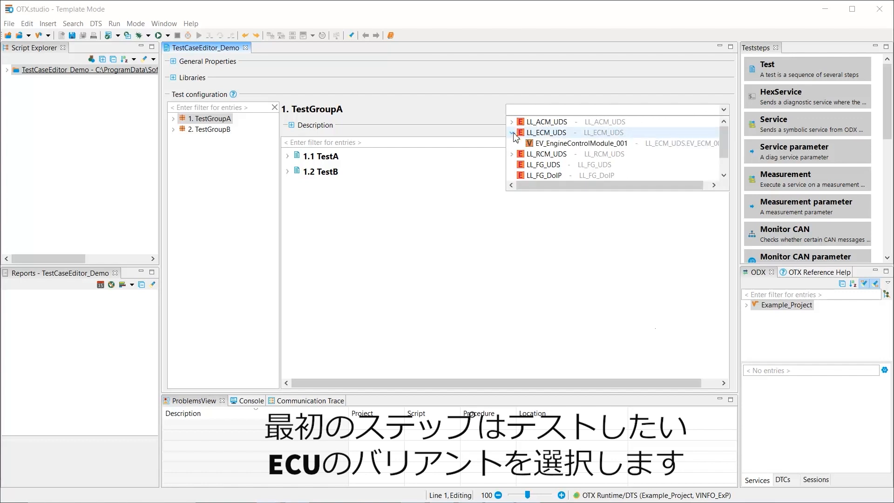
{"action": "left_click", "coordinate": [549, 143]}
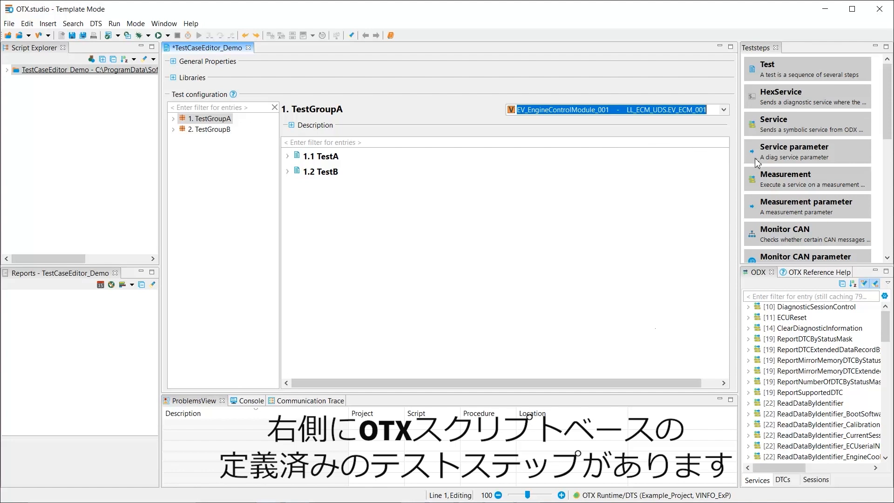
- Add a Positive Responses test step to TestA in TestGroupA
{"action": "left_click", "coordinate": [888, 257]}
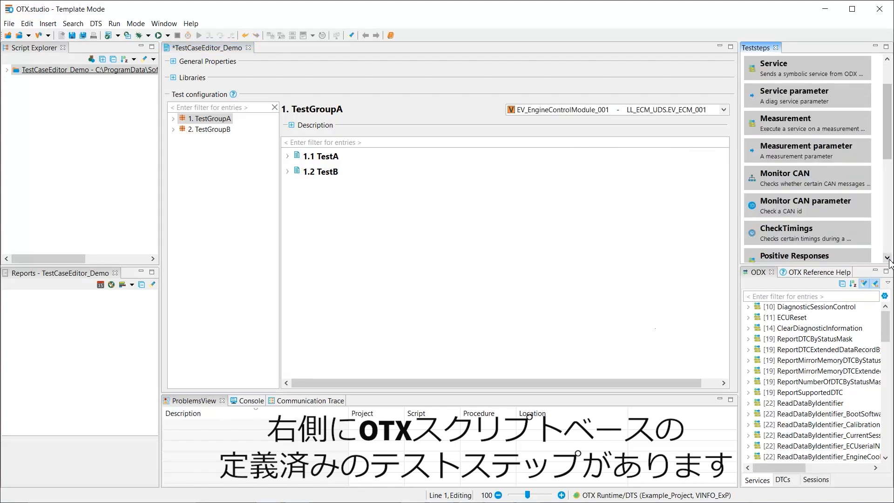
{"action": "left_click", "coordinate": [888, 259]}
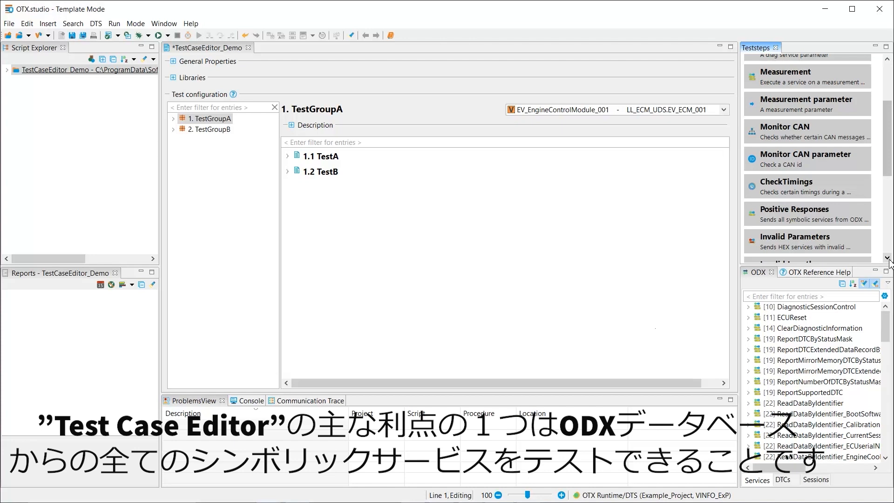
{"action": "left_click", "coordinate": [815, 222]}
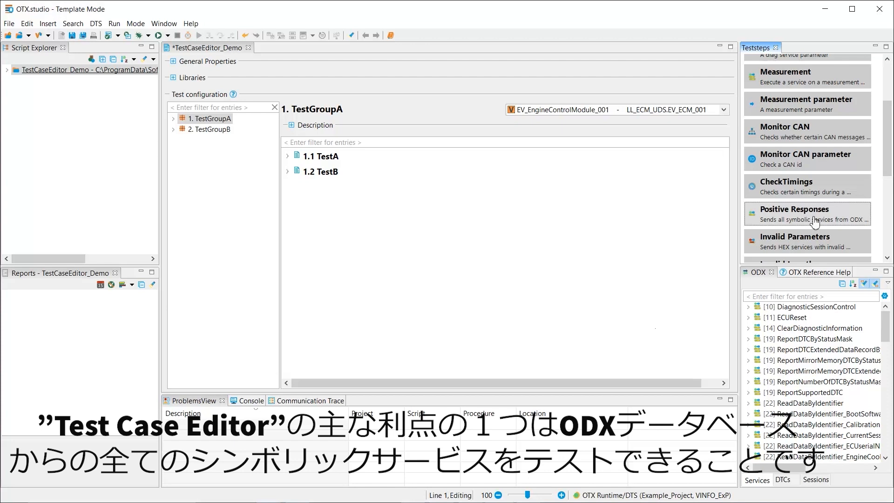
{"action": "left_click_drag", "start_coordinate": [815, 223], "coordinate": [491, 164]}
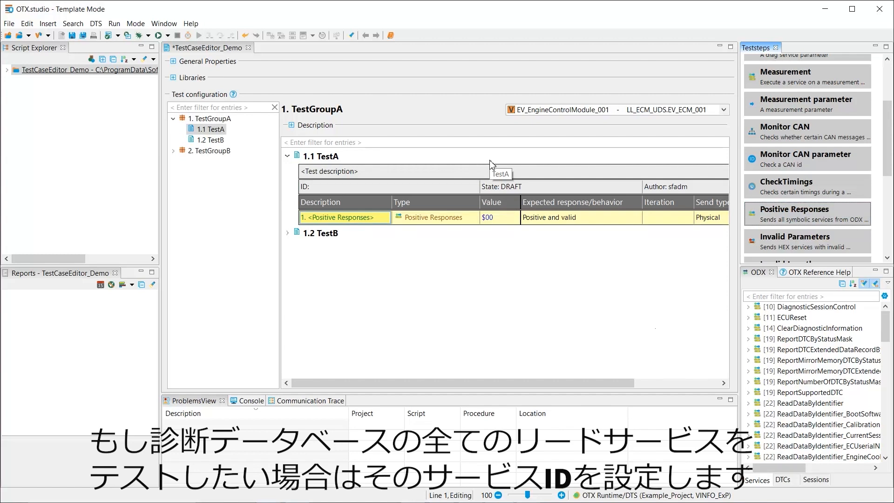
- Set the service ID of TestA's Positive Responses step to $22
{"action": "left_click", "coordinate": [498, 217]}
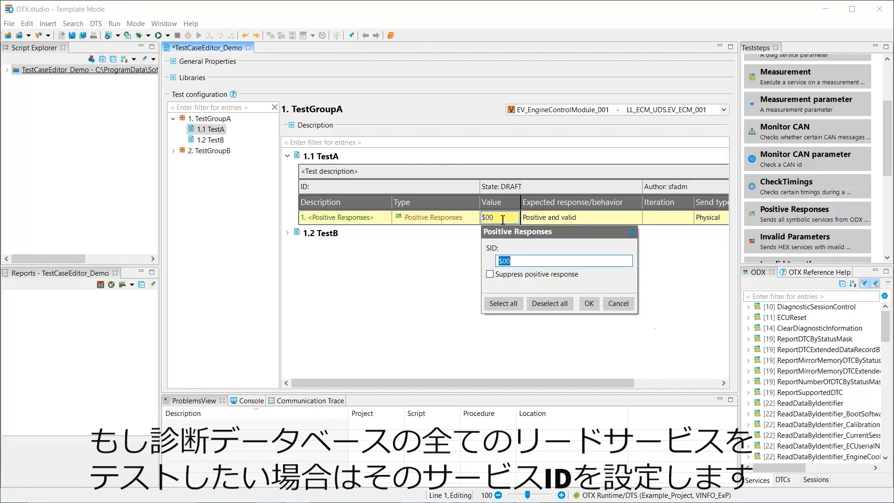
{"action": "left_click", "coordinate": [518, 261]}
{"action": "key", "text": "BackSpace"}
{"action": "key", "text": "BackSpace"}
{"action": "type", "text": "22"}
{"action": "key", "text": "Return"}
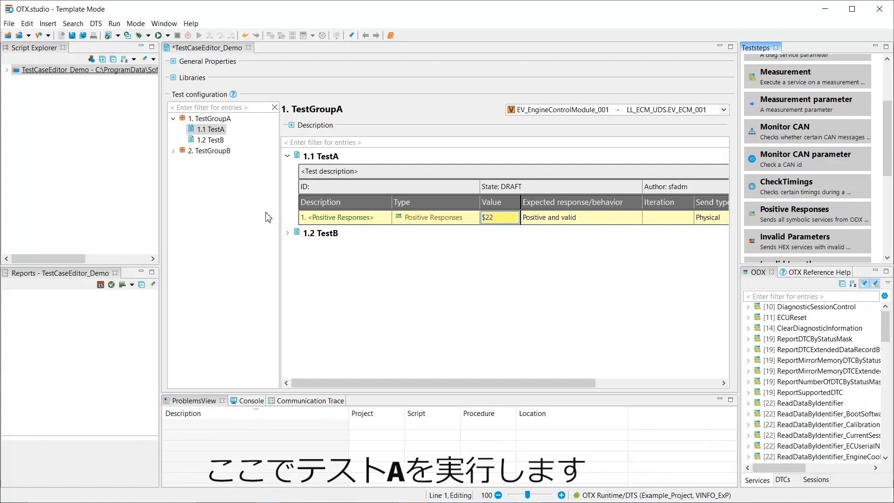
- Run the test project with only TestA of TestGroupA selected for execution
{"action": "left_click", "coordinate": [158, 36]}
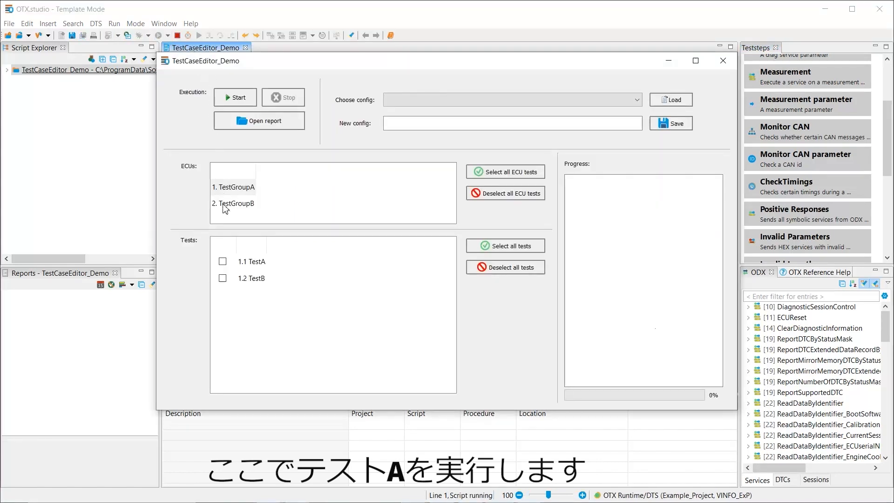
{"action": "left_click", "coordinate": [224, 263]}
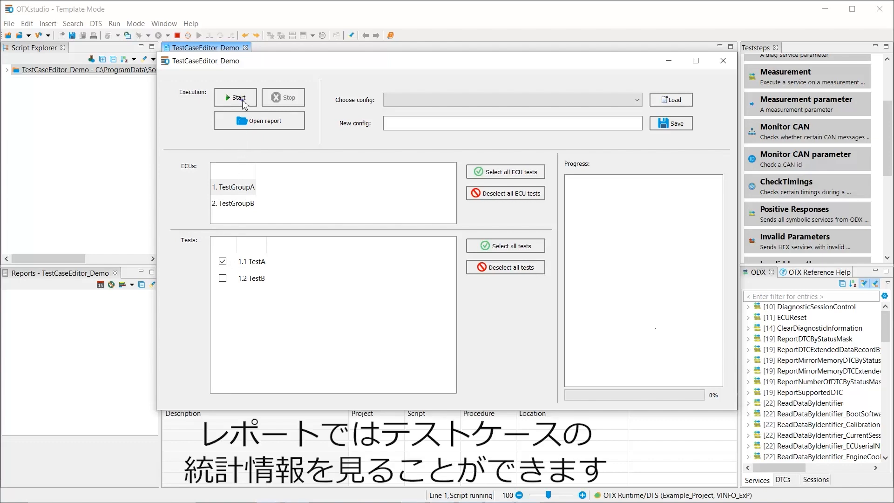
{"action": "left_click", "coordinate": [238, 98]}
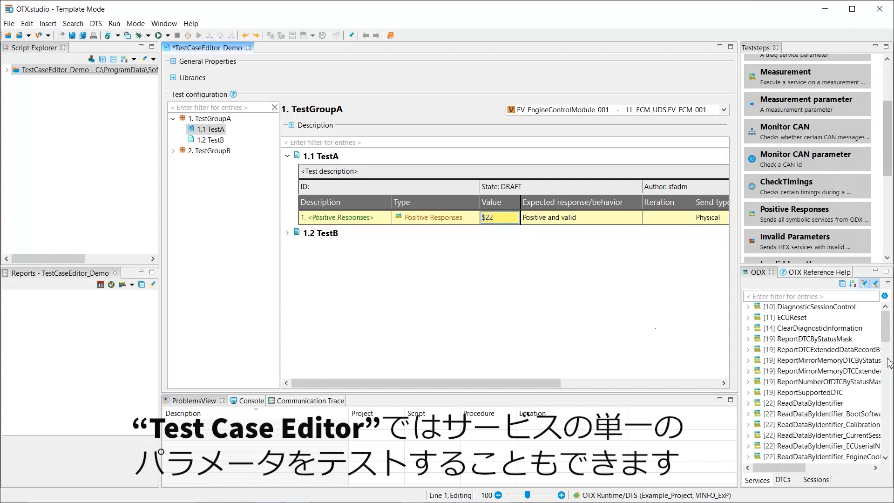
- Add a Service test step to TestB and assign it the [$22] Read_BootSoftwareIdentification service
{"action": "left_click", "coordinate": [889, 73]}
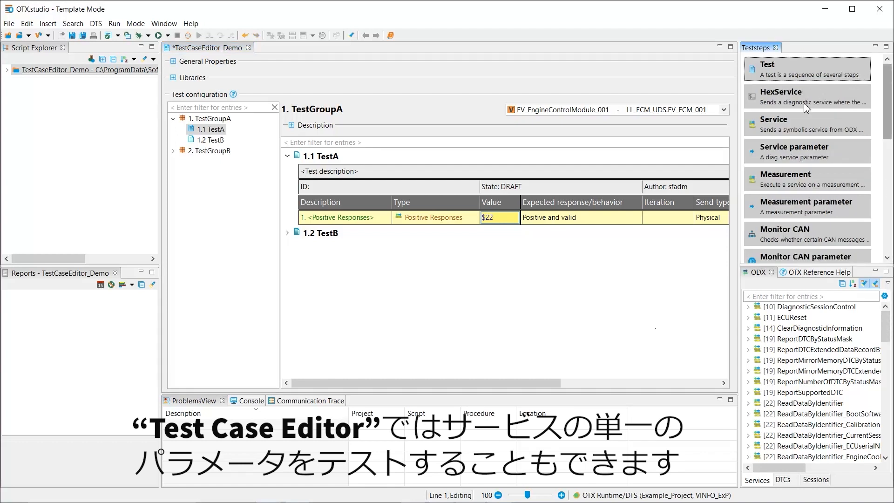
{"action": "left_click", "coordinate": [801, 125]}
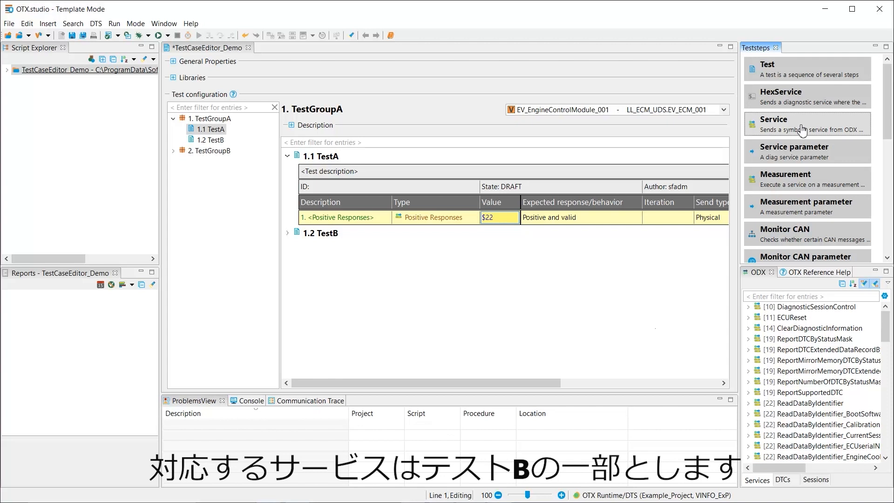
{"action": "mouse_move", "coordinate": [801, 130]}
{"action": "left_mouse_down"}
{"action": "mouse_move", "coordinate": [692, 144]}
{"action": "mouse_move", "coordinate": [571, 200]}
{"action": "mouse_move", "coordinate": [541, 232]}
{"action": "left_mouse_up"}
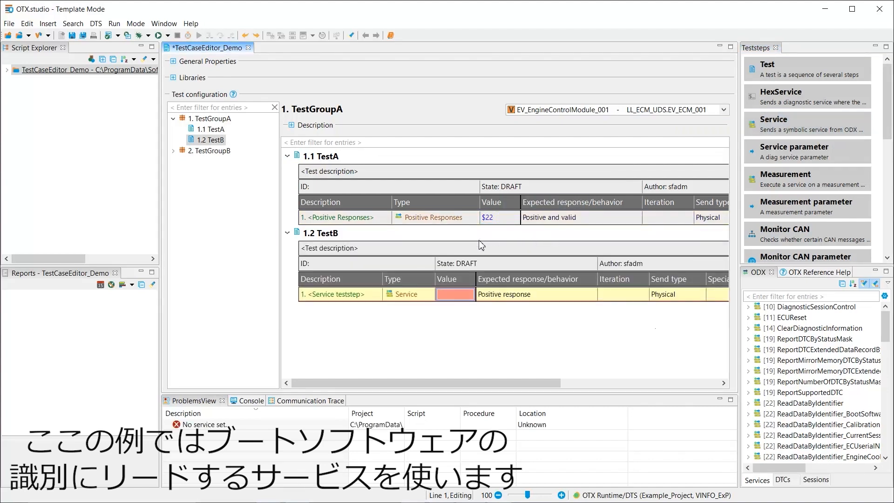
{"action": "left_click", "coordinate": [451, 296]}
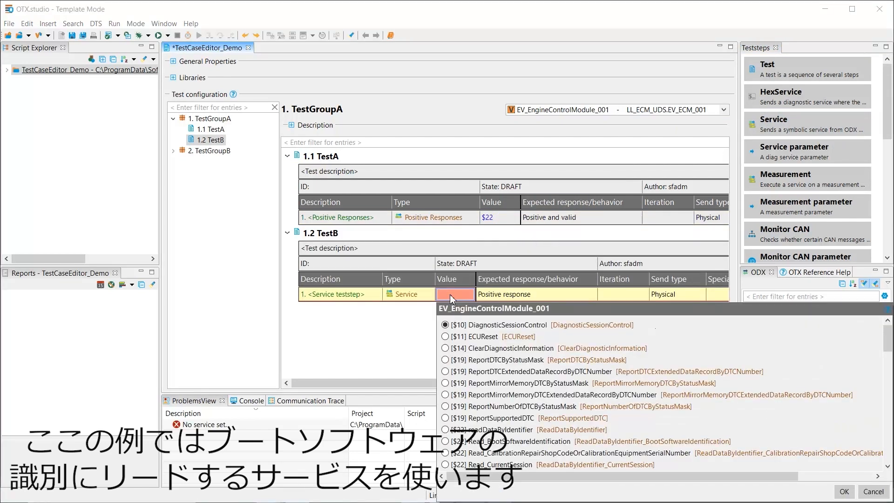
{"action": "left_click", "coordinate": [445, 442]}
{"action": "left_click", "coordinate": [844, 491]}
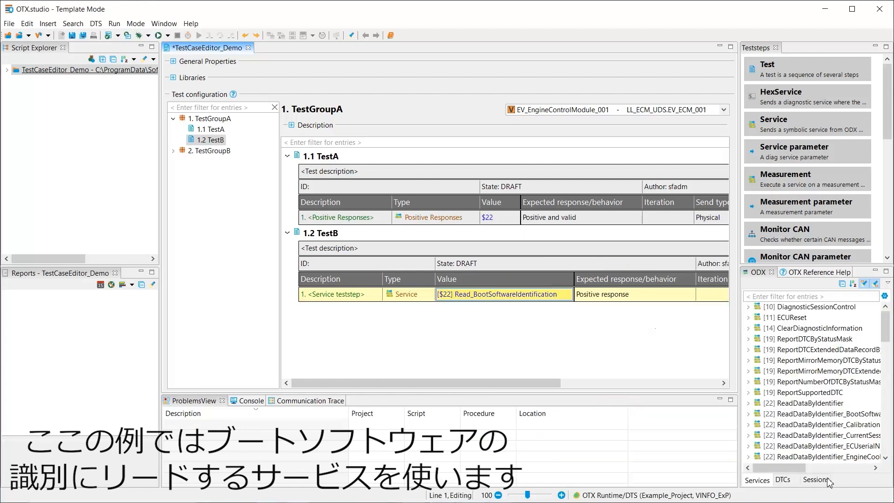
- Add a service parameter below TestB's Service step, using the positive response parameter bootSoftwareIdentification
{"action": "left_click", "coordinate": [811, 148]}
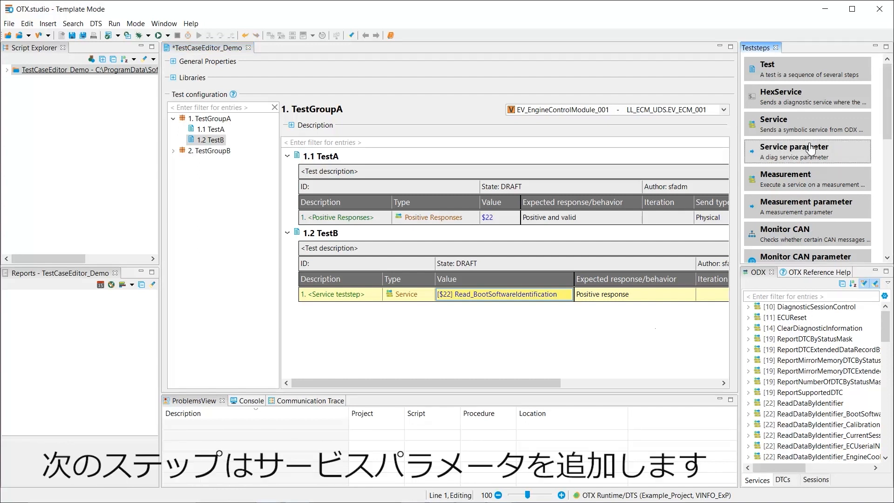
{"action": "mouse_move", "coordinate": [811, 148]}
{"action": "left_mouse_down"}
{"action": "mouse_move", "coordinate": [649, 207]}
{"action": "mouse_move", "coordinate": [545, 267]}
{"action": "mouse_move", "coordinate": [545, 302]}
{"action": "left_mouse_up"}
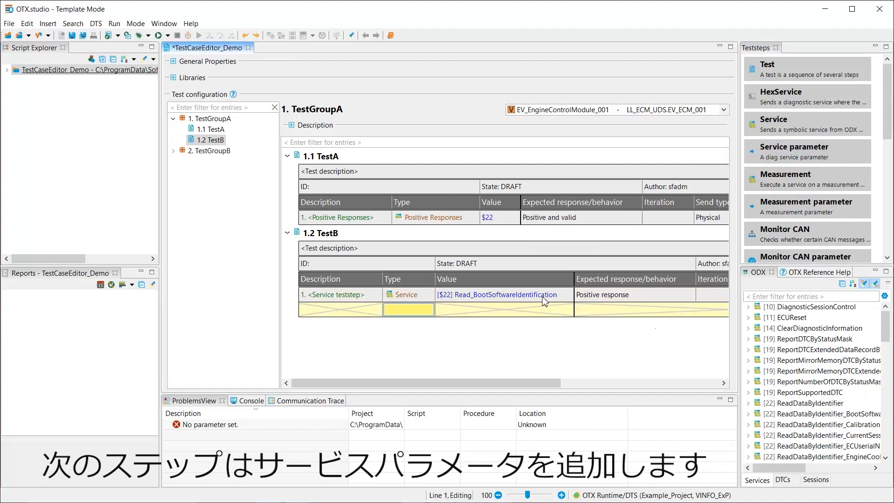
{"action": "left_click", "coordinate": [404, 310]}
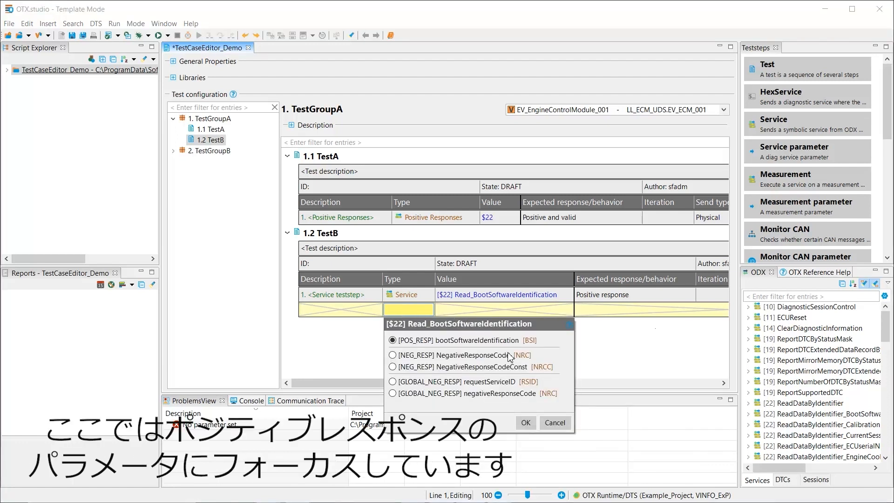
{"action": "left_click", "coordinate": [525, 423]}
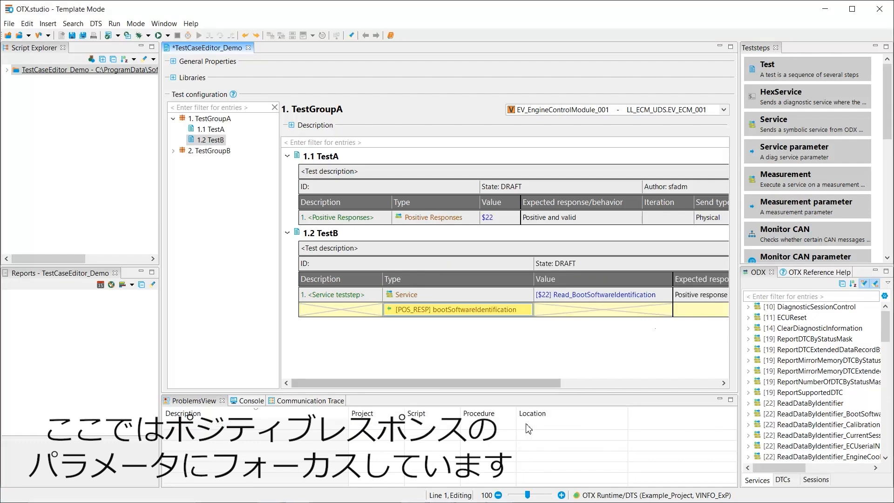
- Set the expected response of the bootSoftwareIdentification parameter in TestB to 1023698
{"action": "left_click", "coordinate": [605, 384]}
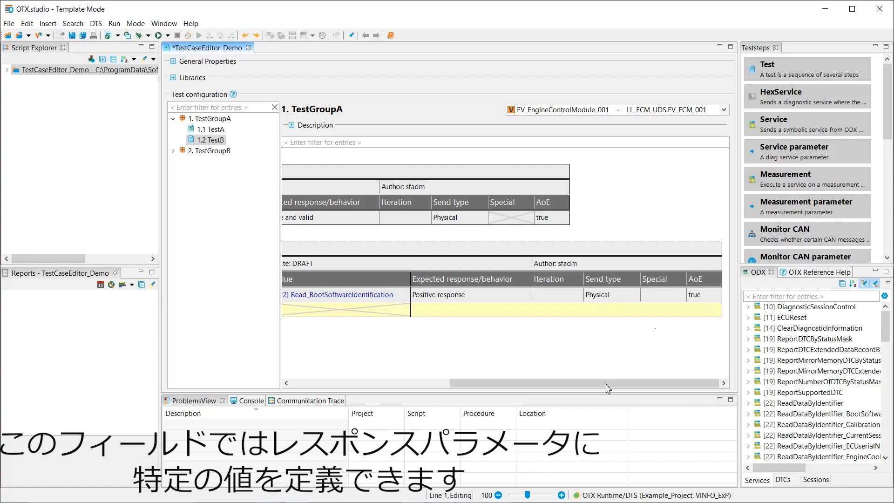
{"action": "left_click", "coordinate": [441, 314]}
{"action": "type", "text": "1023698"}
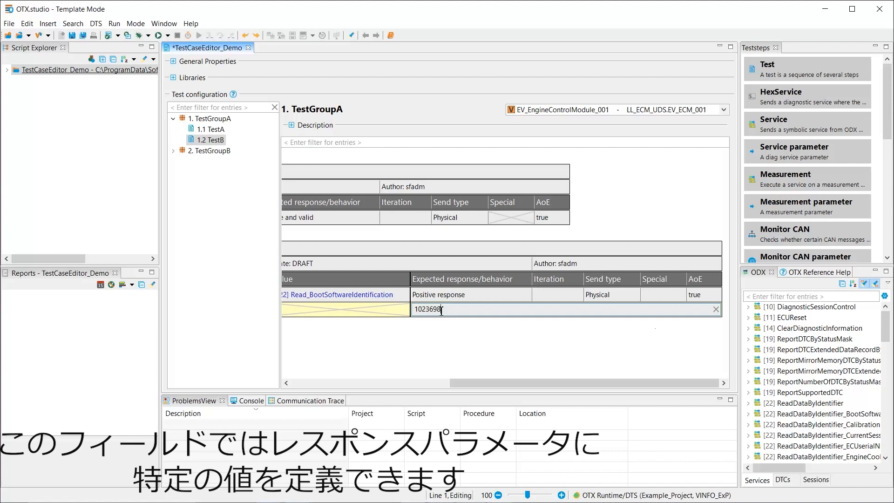
{"action": "key", "text": "Return"}
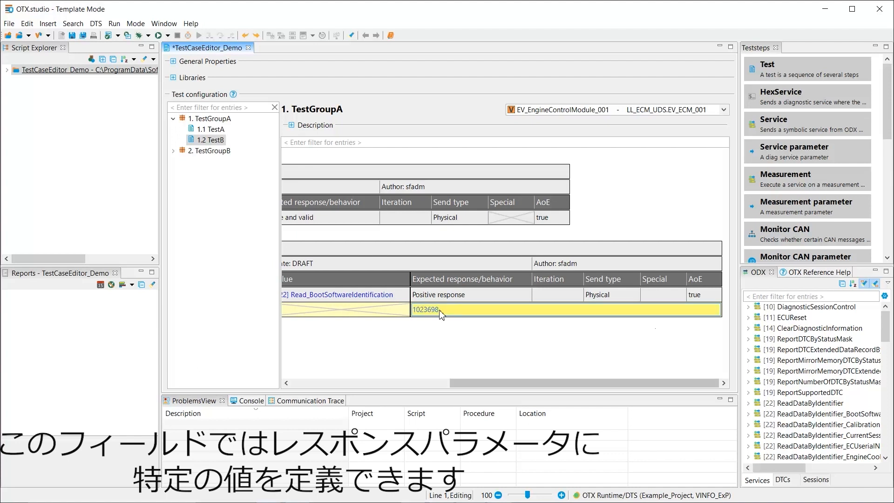
- Run the test project with only TestB of TestGroupA selected for execution
{"action": "left_click", "coordinate": [293, 383]}
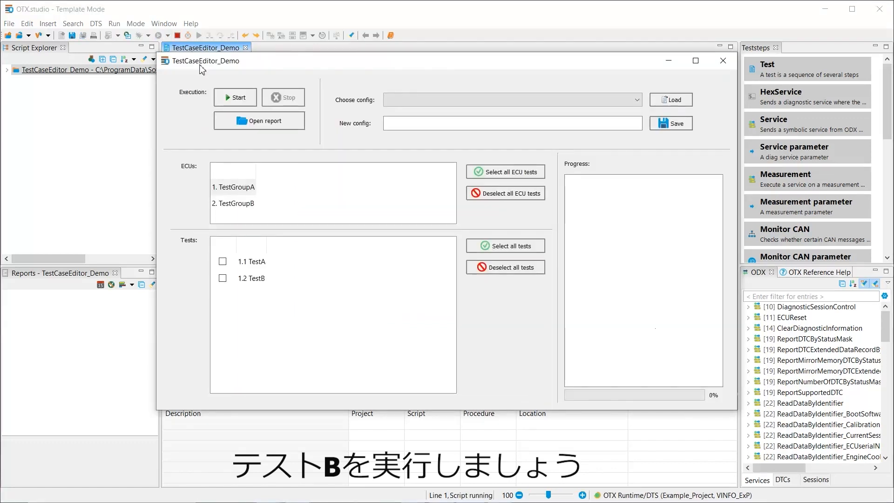
{"action": "left_click", "coordinate": [225, 281]}
{"action": "left_click", "coordinate": [236, 99]}
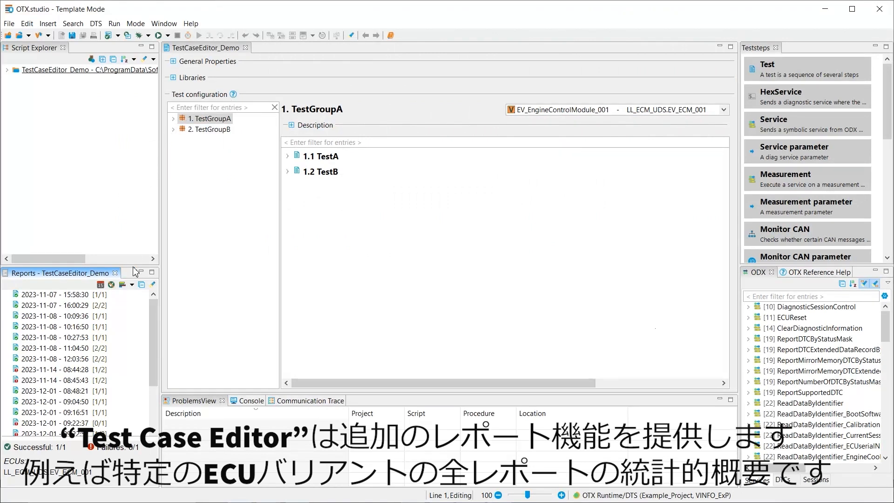
{"action": "left_click", "coordinate": [133, 285]}
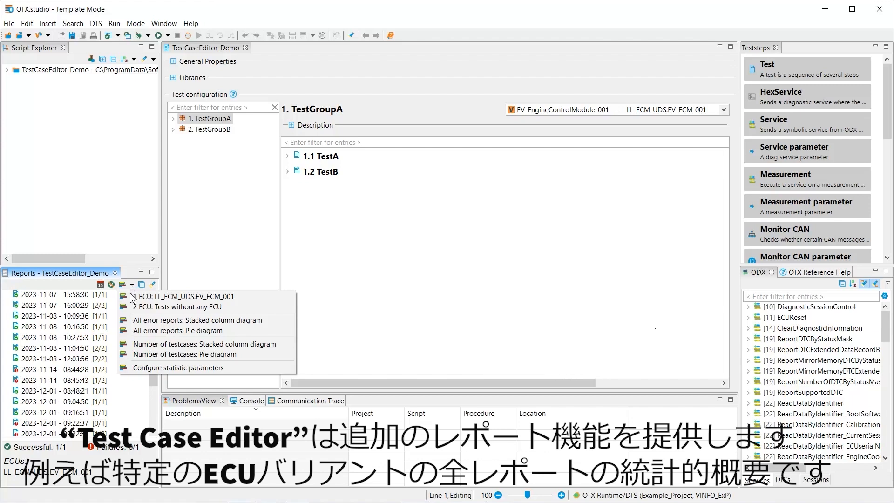
{"action": "left_click", "coordinate": [132, 298]}
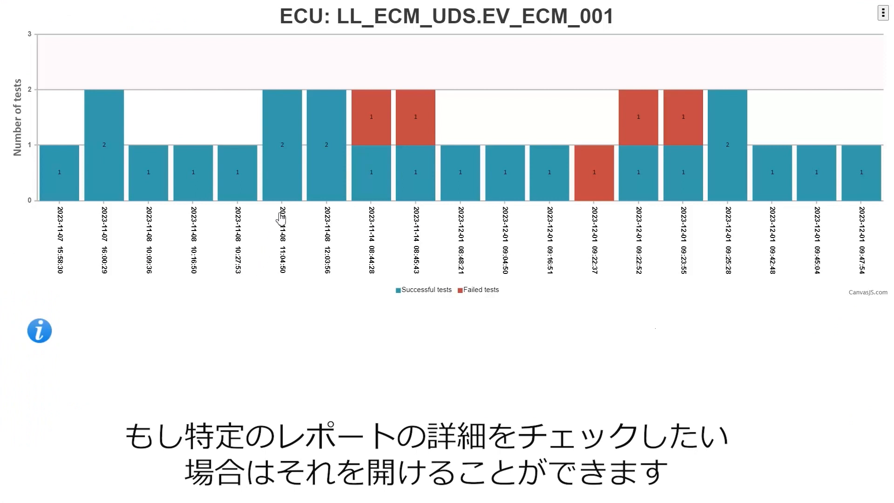
{"action": "left_click", "coordinate": [289, 164]}
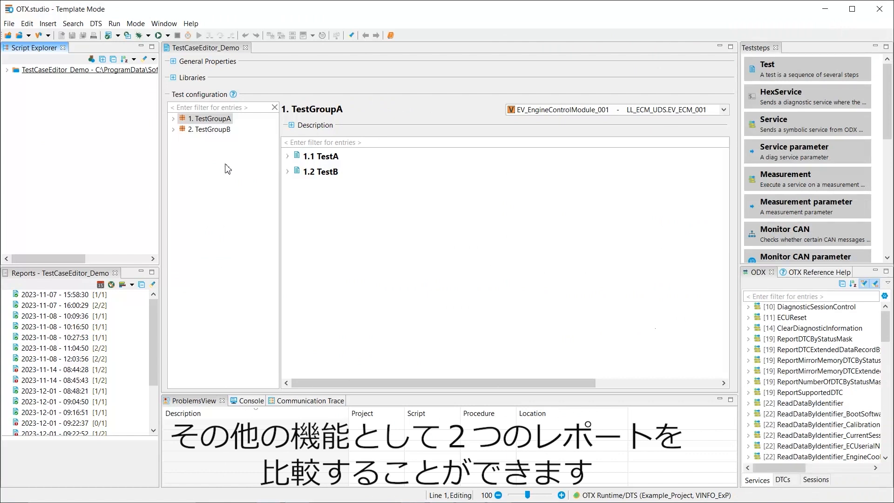
- Show the differences between the 2023-12-01 reports from 09:16:51 and 09:22:37
{"action": "left_click", "coordinate": [106, 413]}
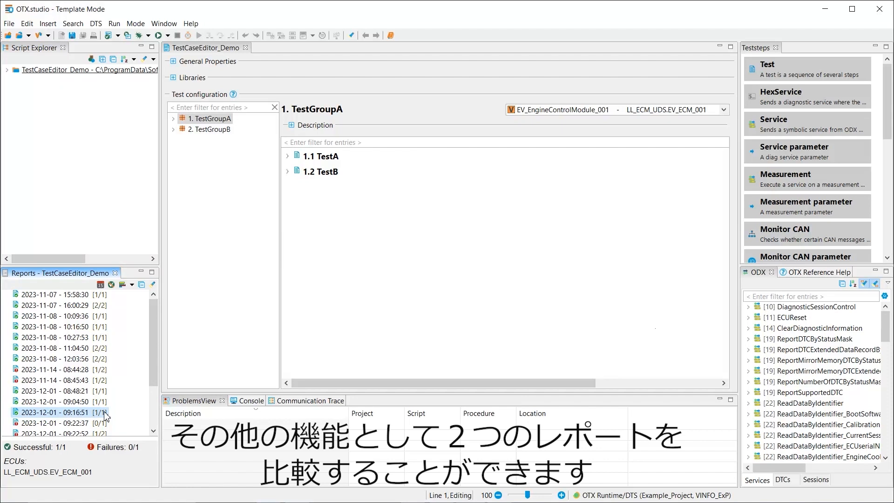
{"action": "left_click", "coordinate": [106, 424], "text": "ctrl"}
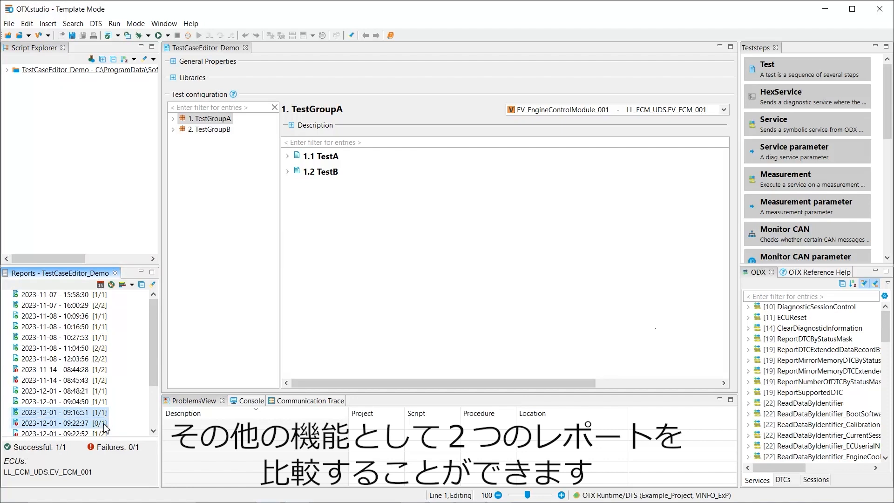
{"action": "right_click", "coordinate": [106, 426]}
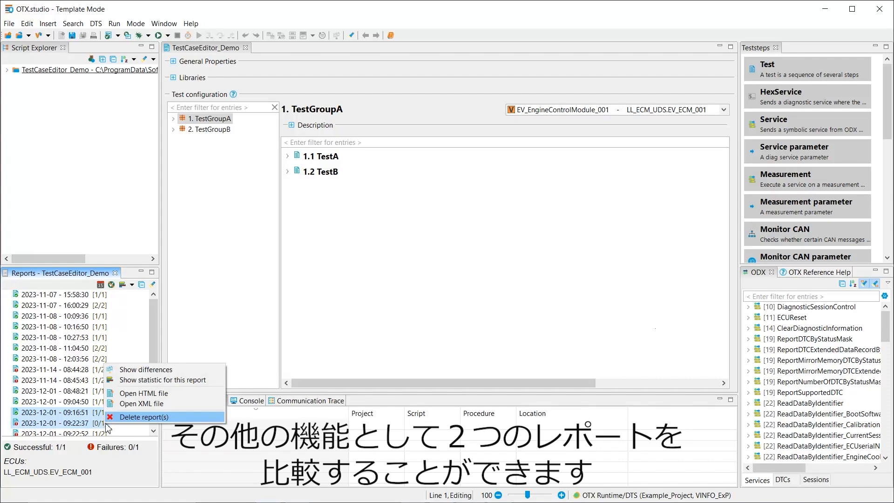
{"action": "left_click", "coordinate": [140, 370]}
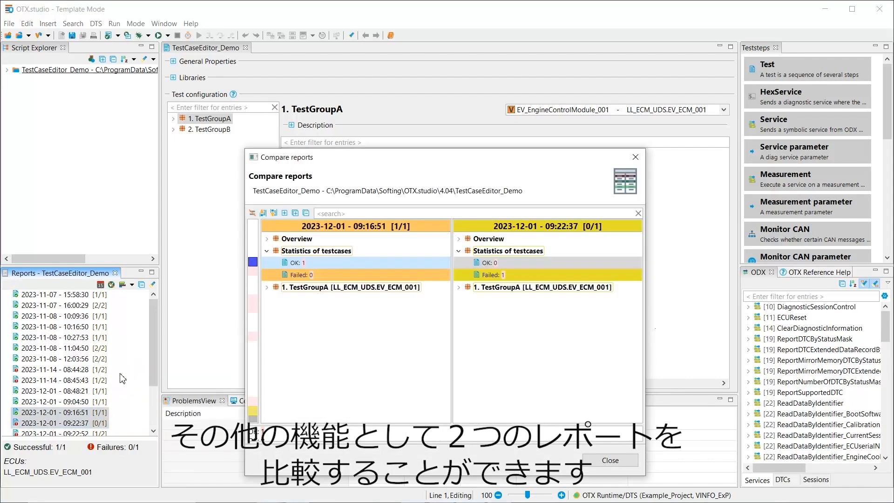
- Expand TestGroupA down to TestB's Service test step in the report comparison to examine its differing details
{"action": "left_click", "coordinate": [267, 288]}
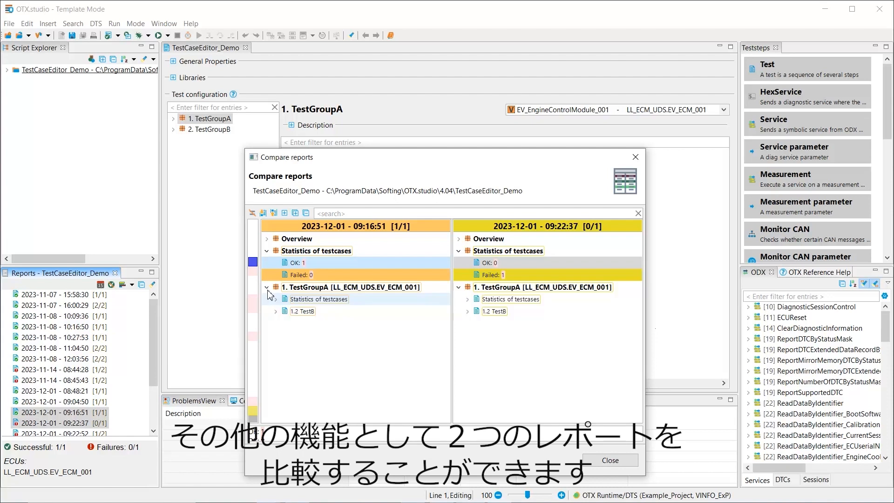
{"action": "left_click", "coordinate": [276, 311]}
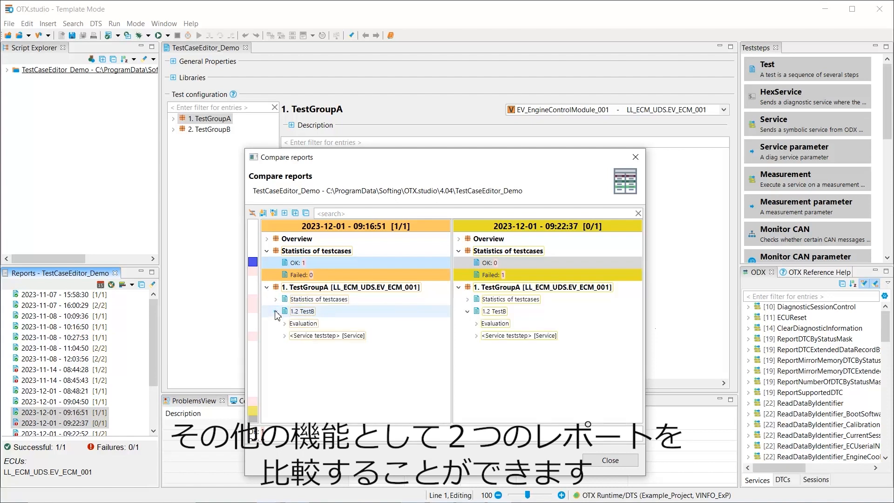
{"action": "left_click", "coordinate": [284, 336]}
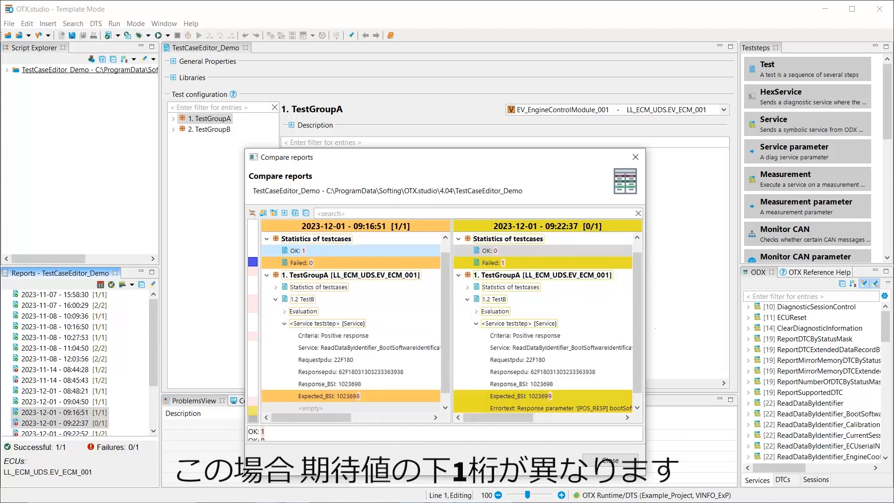